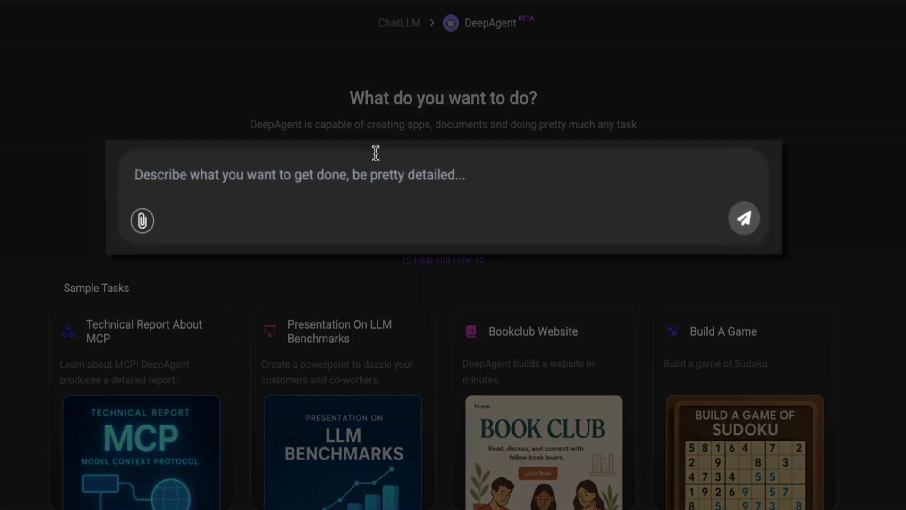
Start a DeepAgent request: 'Create a website that shows the user how to create a WordPress.org blog…'.
{"action": "left_click", "coordinate": [200, 174]}
{"action": "type", "text": "Create a website"}
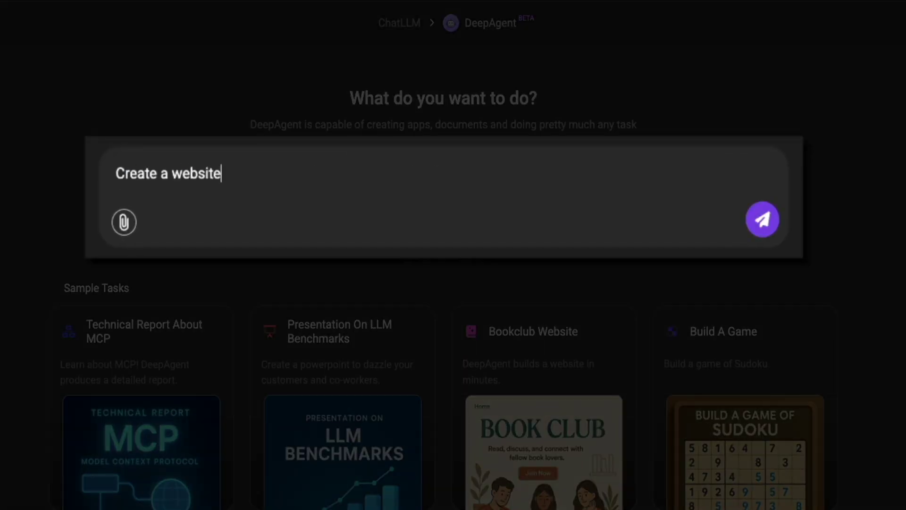
{"action": "type", "text": " that shows the user how to create a WordPress.org blog from star"}
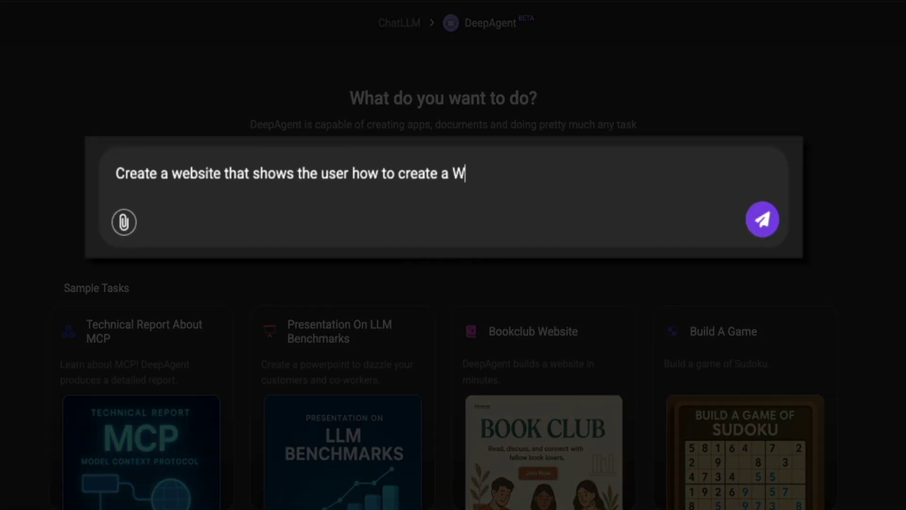
{"action": "type", "text": "t to finish."}
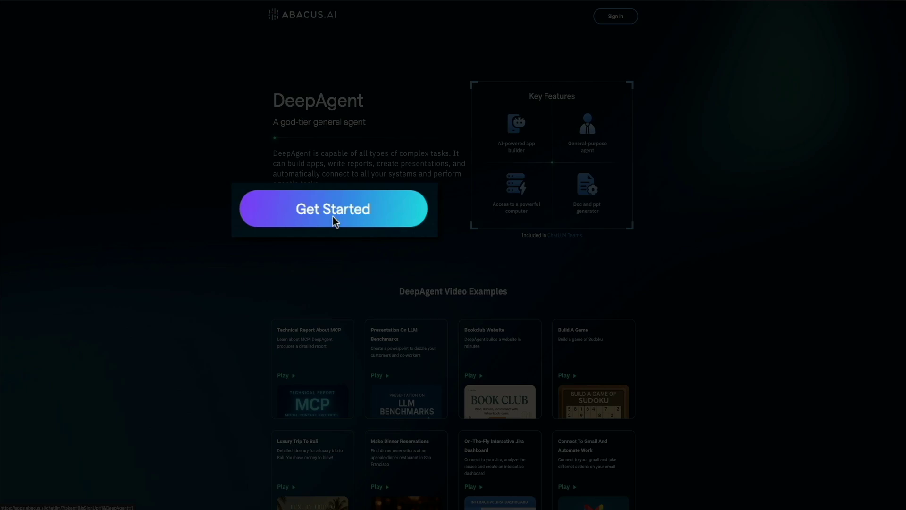
Choose Get Started on the DeepAgent landing page to begin sign-up.
{"action": "left_click", "coordinate": [333, 217]}
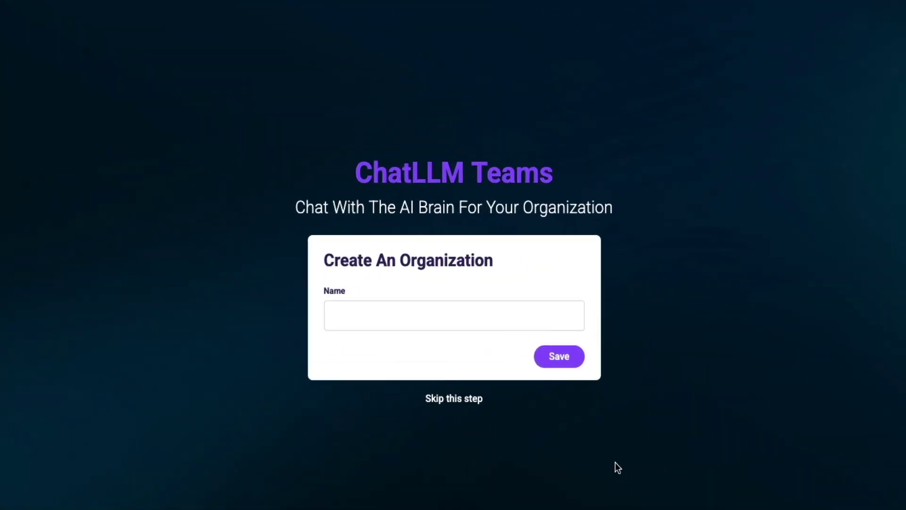
Enter the blog's organization name in the Name field and save it.
{"action": "type", "text": "Blog With Ben"}
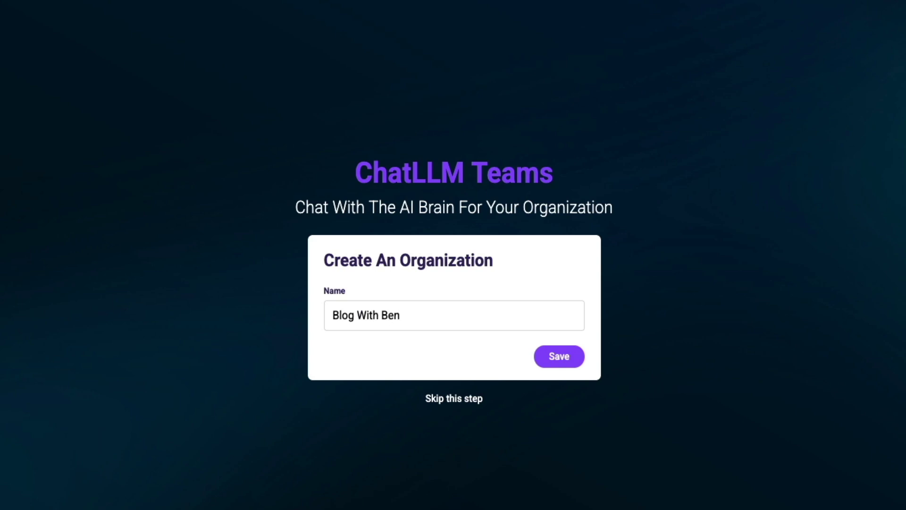
{"action": "left_click", "coordinate": [568, 365]}
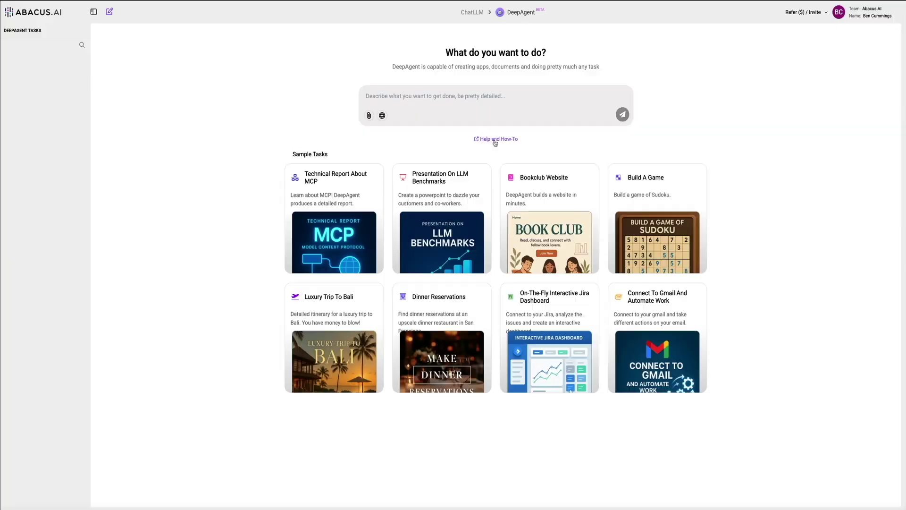
{"action": "left_click", "coordinate": [495, 140]}
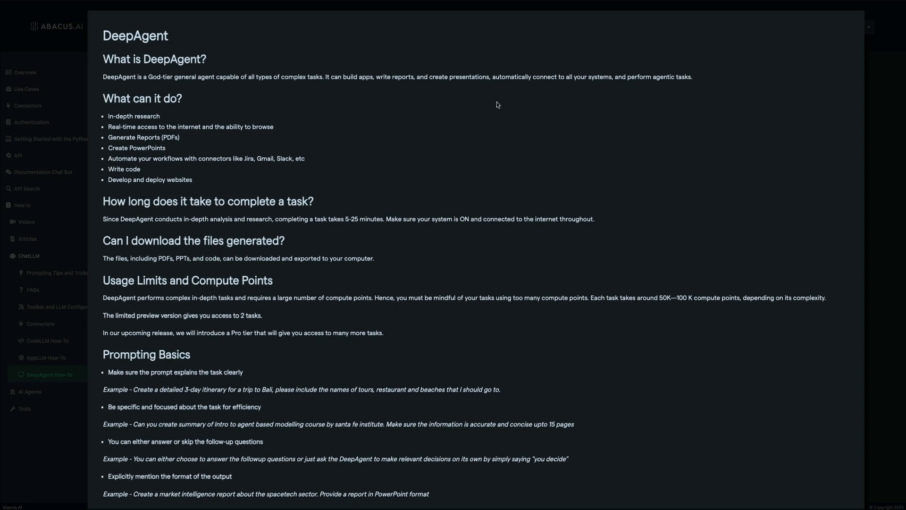
{"action": "scroll", "coordinate": [496, 104], "scroll_direction": "down", "scroll_amount": 3}
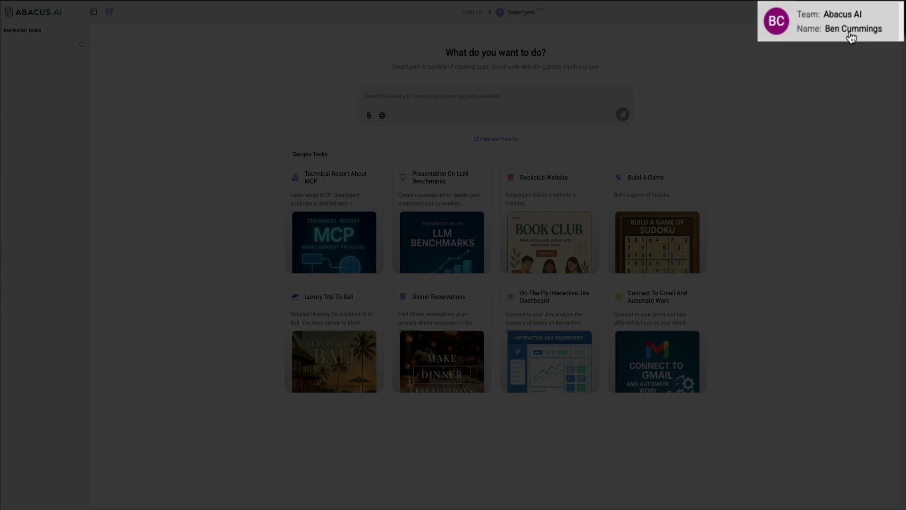
Pick Dark in the profile menu's Light/Dark toggle, then dismiss the menu.
{"action": "left_click", "coordinate": [873, 16]}
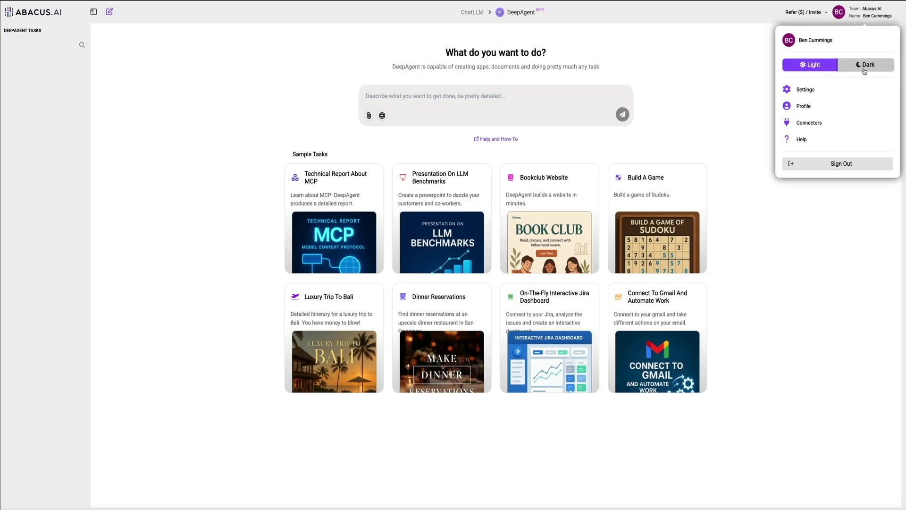
{"action": "left_click", "coordinate": [864, 67]}
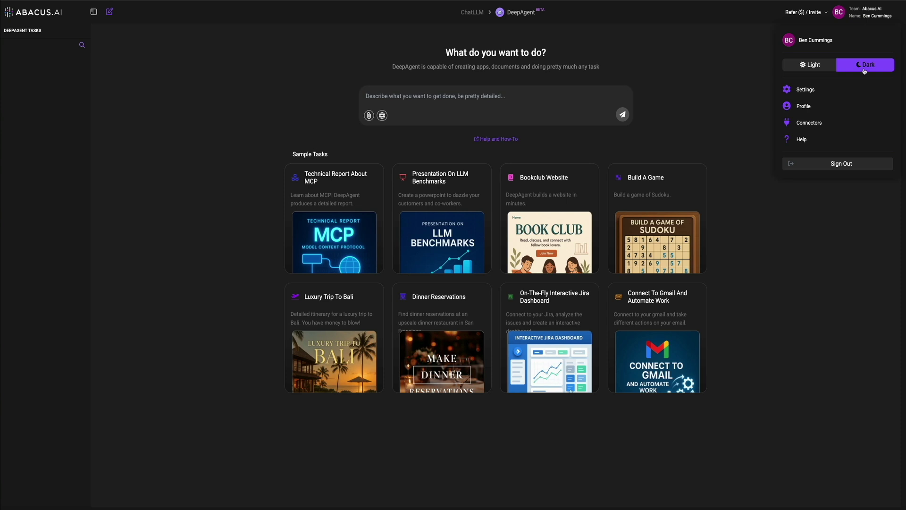
{"action": "left_click", "coordinate": [861, 226]}
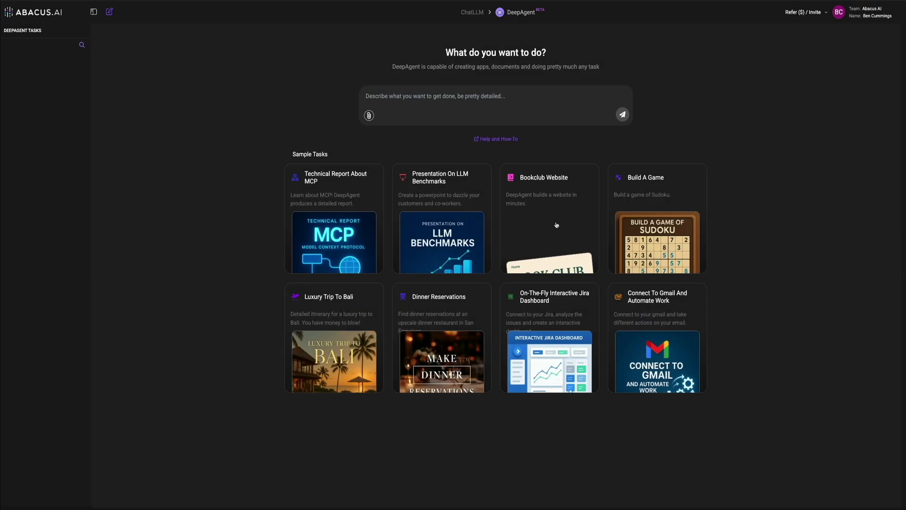
Open the Bookclub Website sample card and run it as a new task.
{"action": "left_click", "coordinate": [564, 233]}
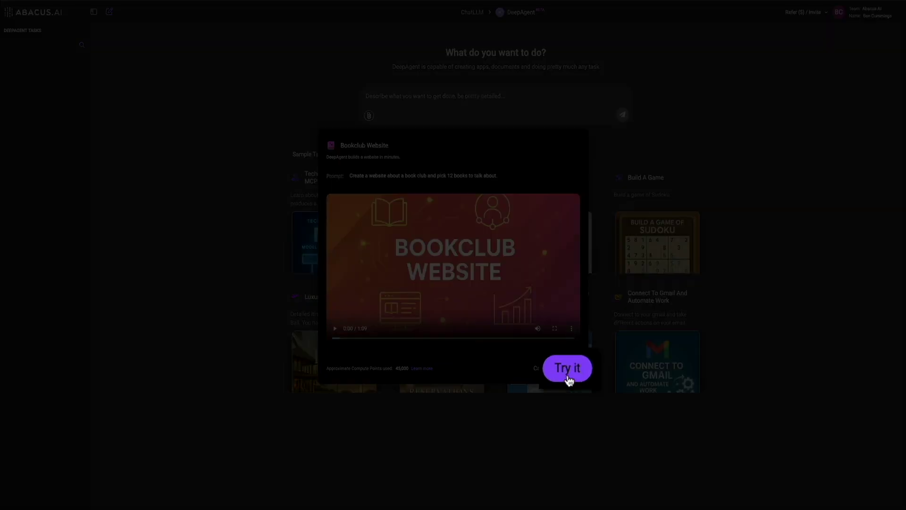
{"action": "left_click", "coordinate": [568, 373]}
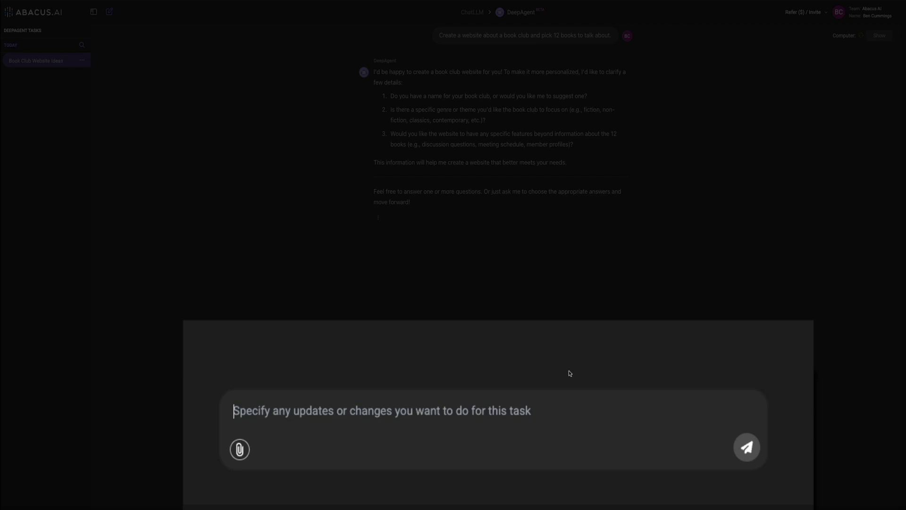
Reply '1. You decide', '2. Fiction', '3. You decide' on separate lines and send.
{"action": "type", "text": "1. Yo"}
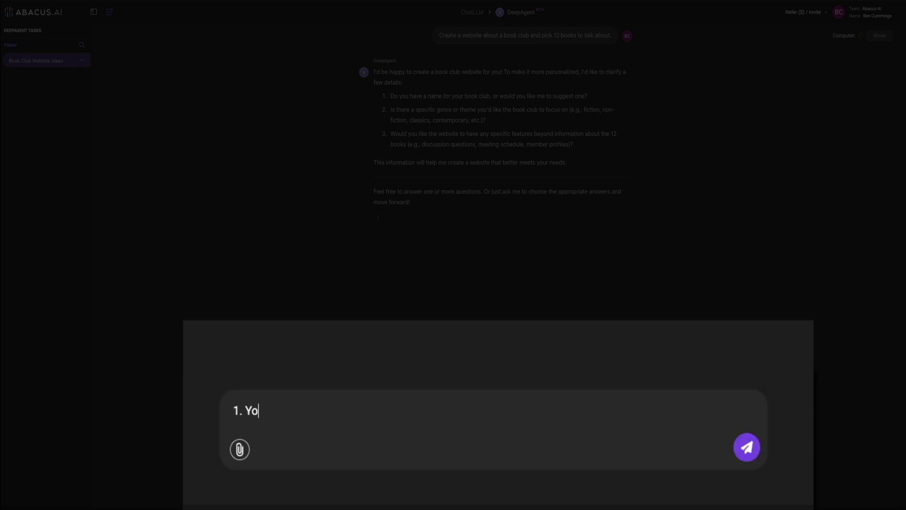
{"action": "type", "text": "u decide"}
{"action": "key", "text": "shift+Return"}
{"action": "type", "text": "2."}
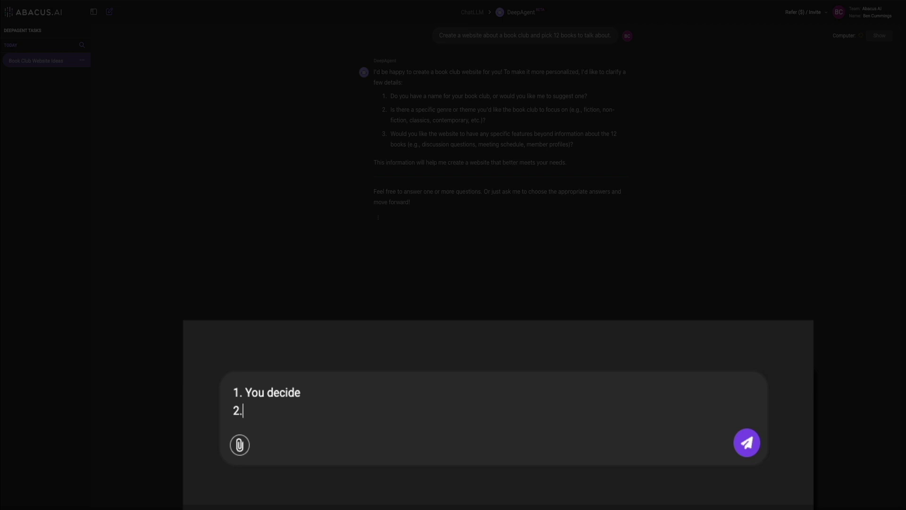
{"action": "type", "text": " Fiction"}
{"action": "key", "text": "shift+Return"}
{"action": "type", "text": "3."}
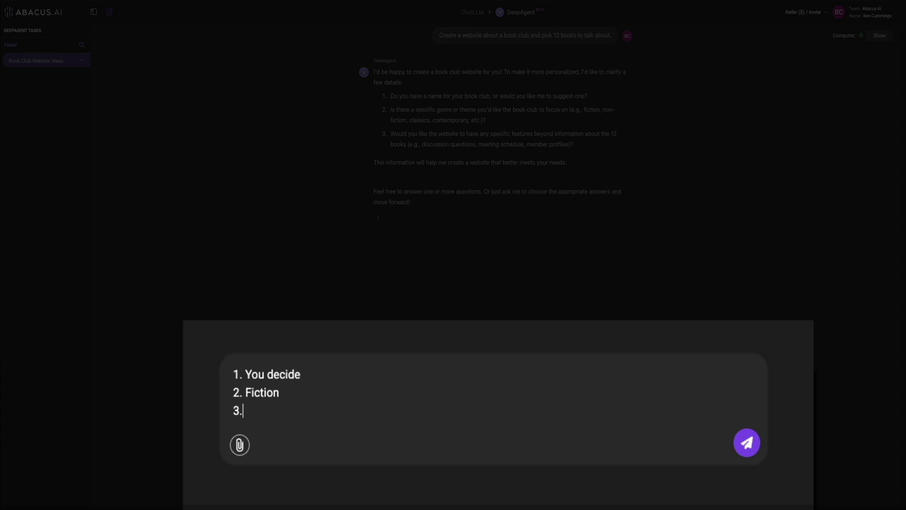
{"action": "type", "text": " You decide"}
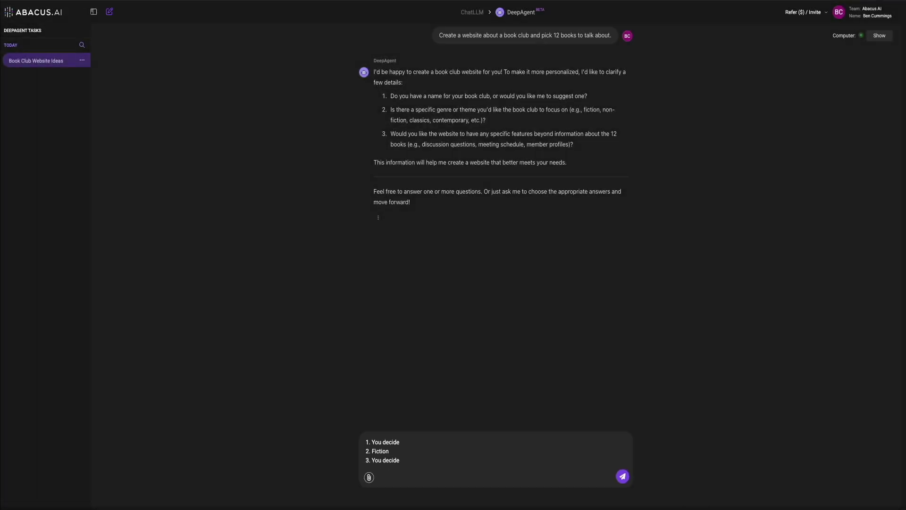
{"action": "key", "text": "Return"}
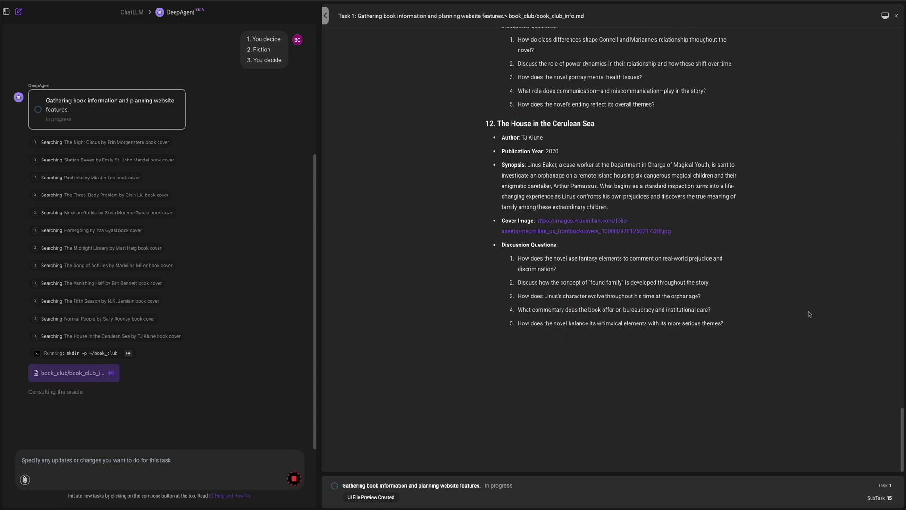
Jump to the chat bottom to view the completed NextJS build and its terminal output.
{"action": "left_click", "coordinate": [158, 429]}
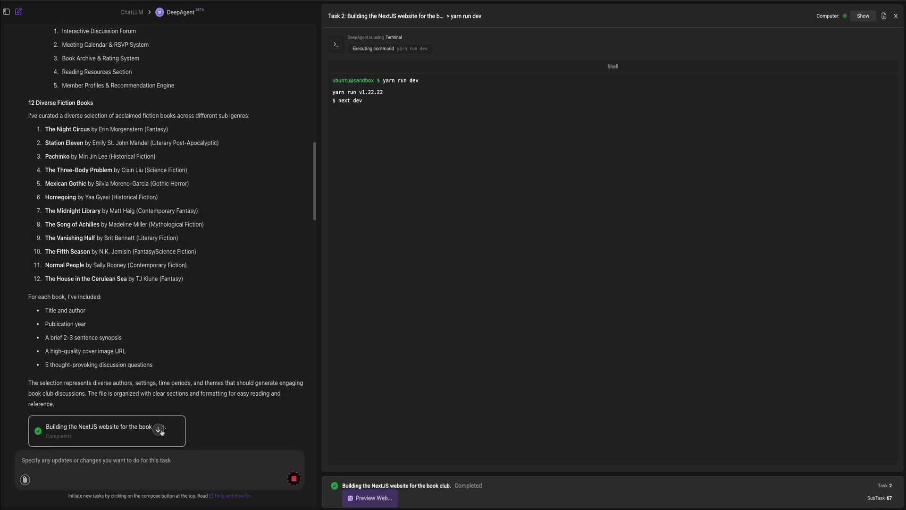
{"action": "left_click", "coordinate": [160, 430]}
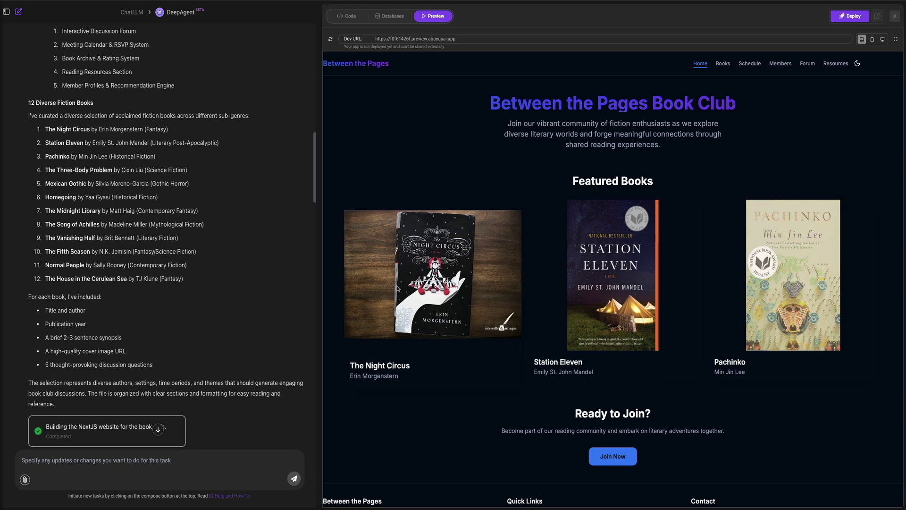
{"action": "scroll", "coordinate": [415, 302], "scroll_direction": "down", "scroll_amount": 2}
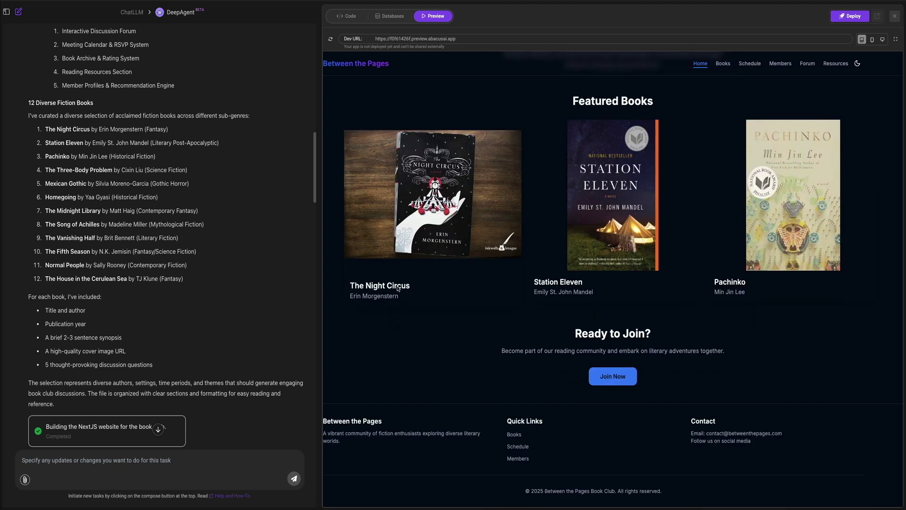
{"action": "scroll", "coordinate": [449, 344], "scroll_direction": "up", "scroll_amount": 2}
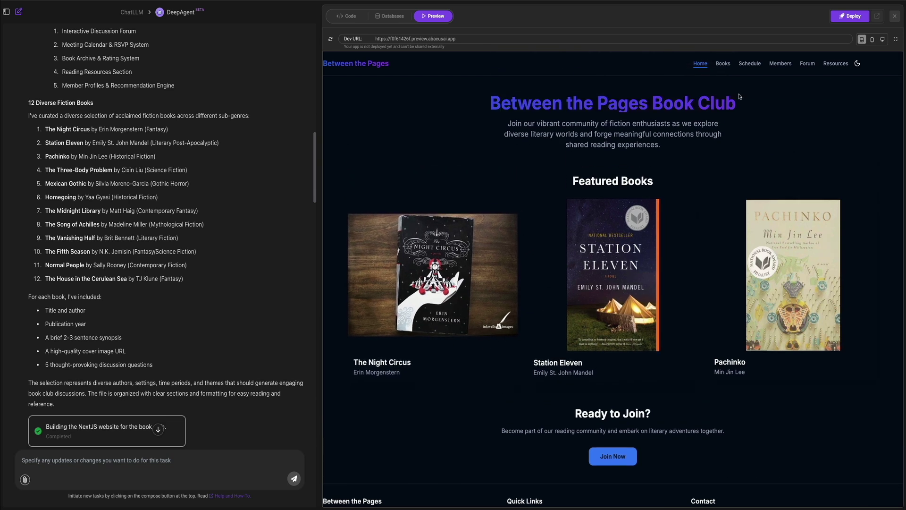
{"action": "left_click", "coordinate": [726, 68]}
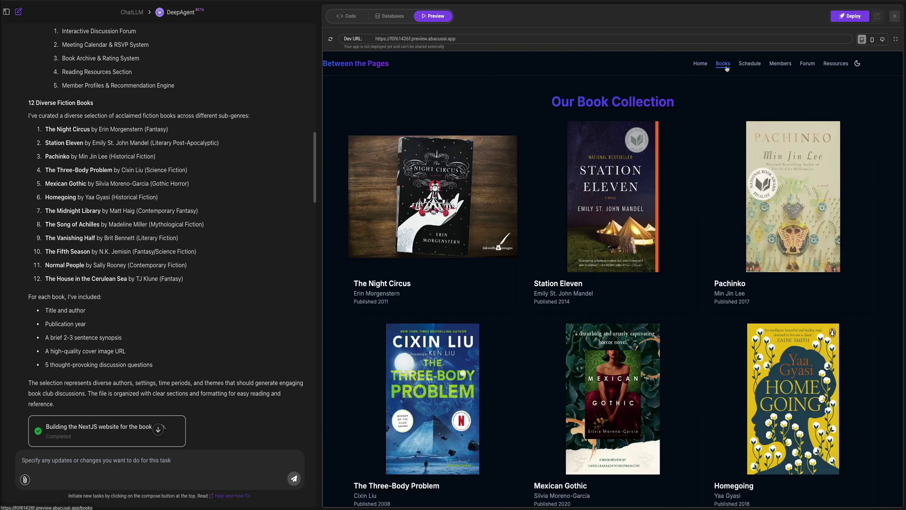
{"action": "scroll", "coordinate": [741, 170], "scroll_direction": "down", "scroll_amount": 3}
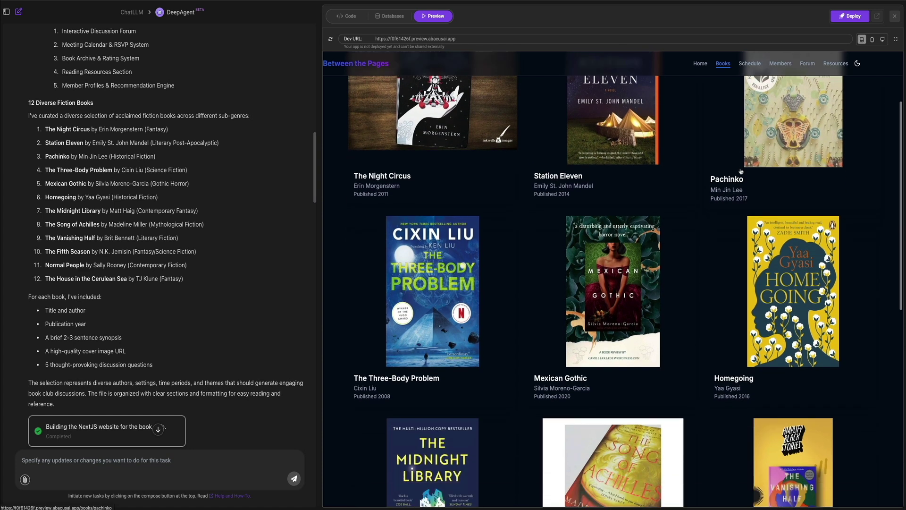
{"action": "scroll", "coordinate": [701, 194], "scroll_direction": "down", "scroll_amount": 7}
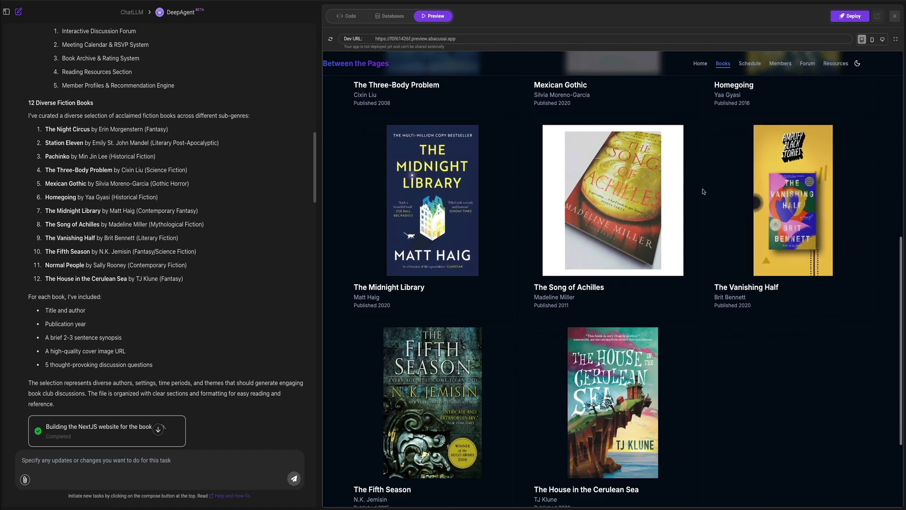
{"action": "scroll", "coordinate": [702, 192], "scroll_direction": "down", "scroll_amount": 3}
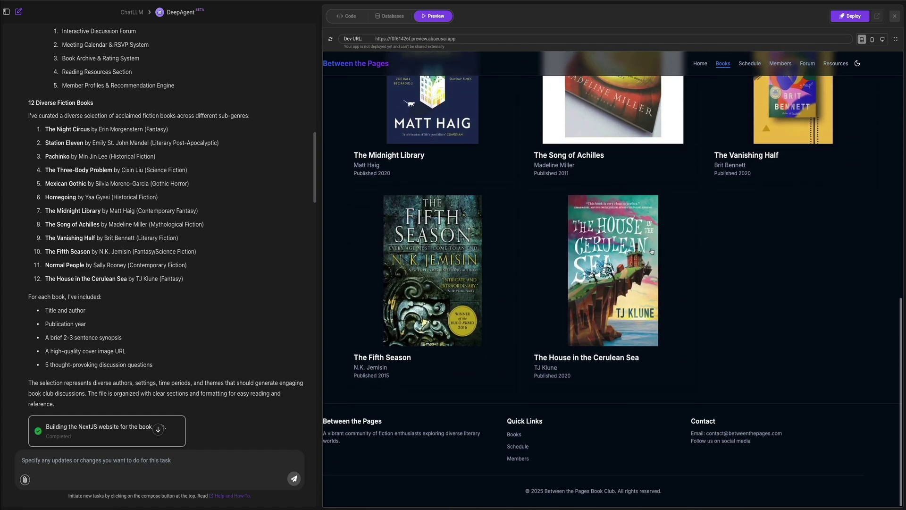
{"action": "left_click", "coordinate": [619, 281]}
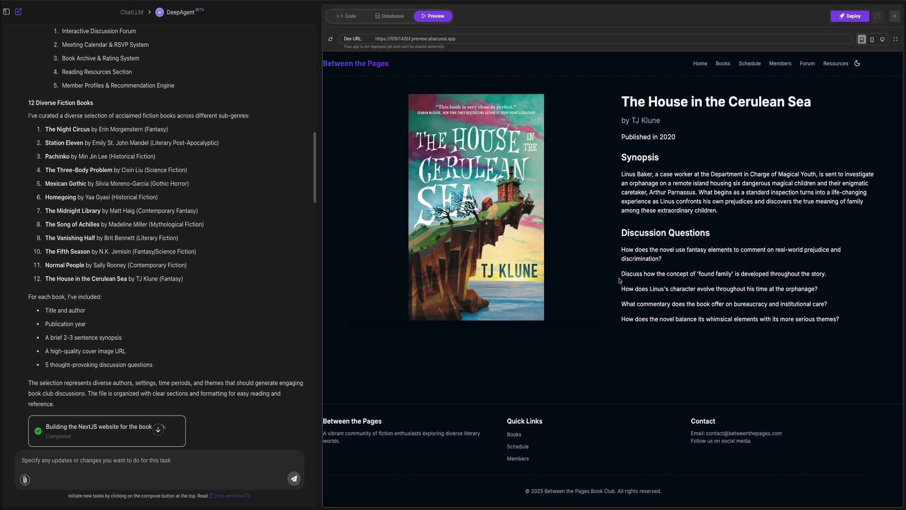
{"action": "left_click", "coordinate": [858, 65]}
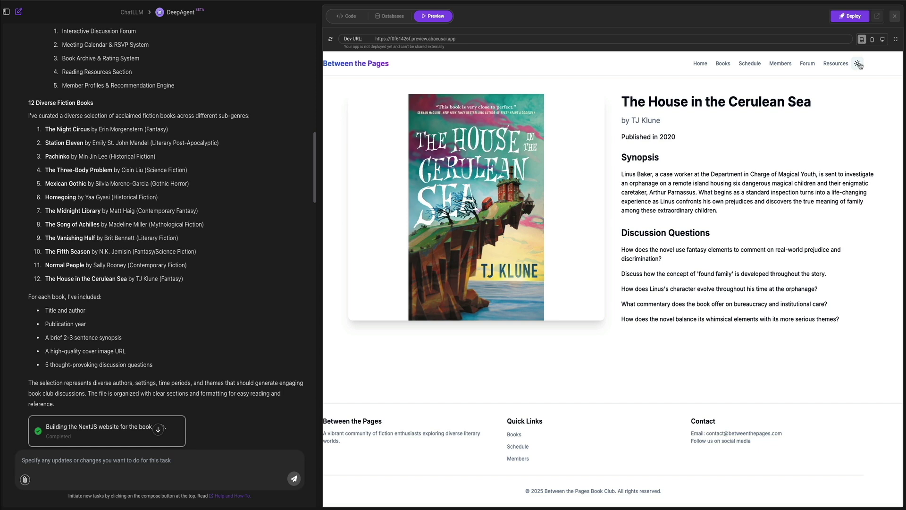
{"action": "left_click", "coordinate": [859, 64]}
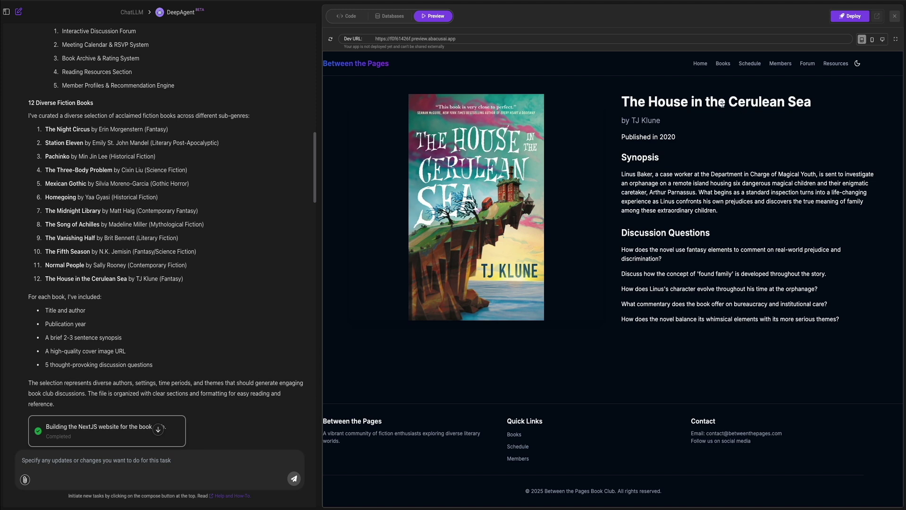
{"action": "left_click", "coordinate": [700, 64]}
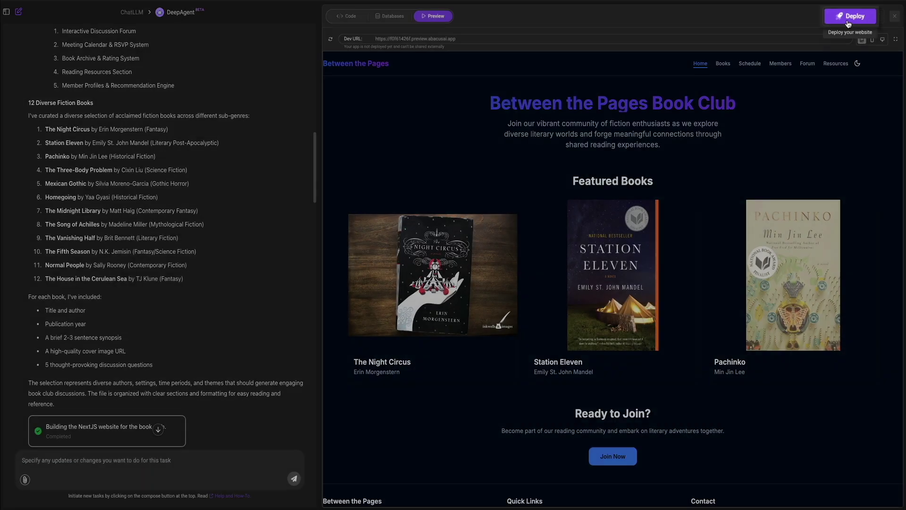
Open the Deploy dialog and enter 'betweenthepages' as the Abacus domain deployment name.
{"action": "left_click", "coordinate": [847, 18]}
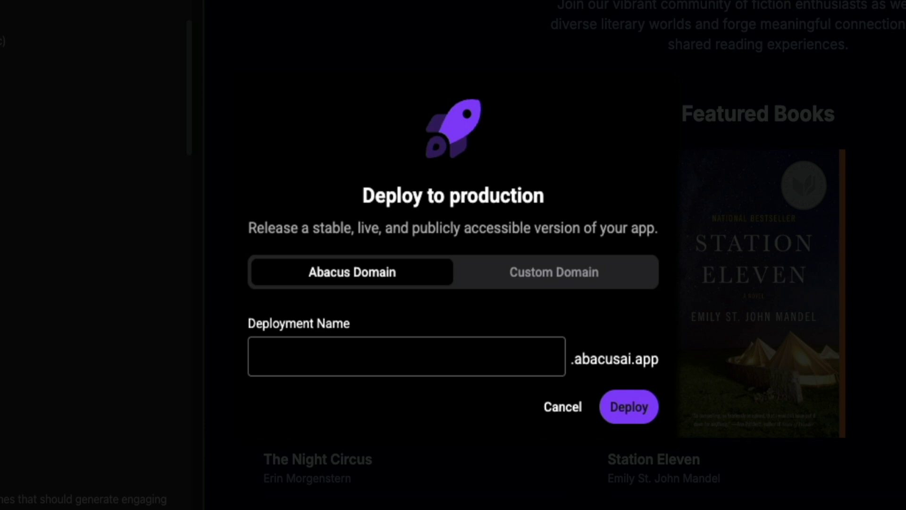
{"action": "left_click", "coordinate": [295, 354]}
{"action": "type", "text": "betweenthepages"}
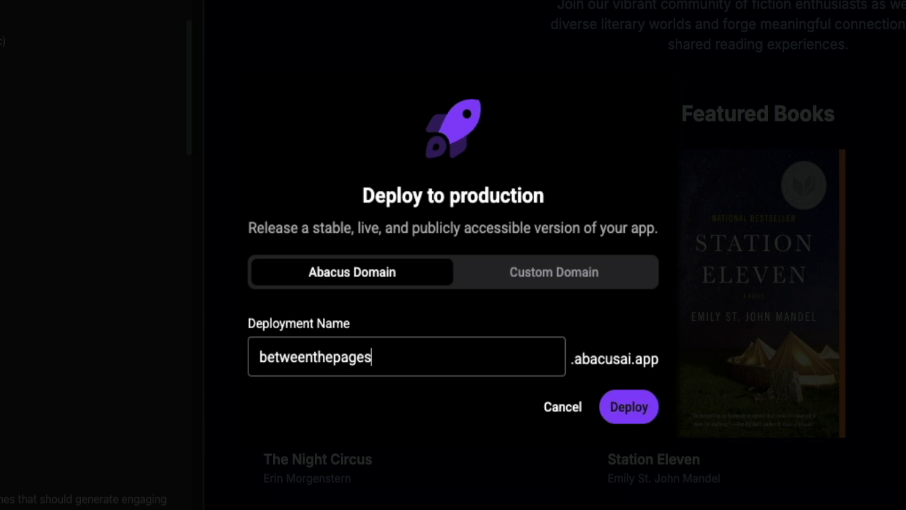
Confirm the deployment so the site goes live at betweenthepages.abacusai.app.
{"action": "left_click", "coordinate": [628, 420]}
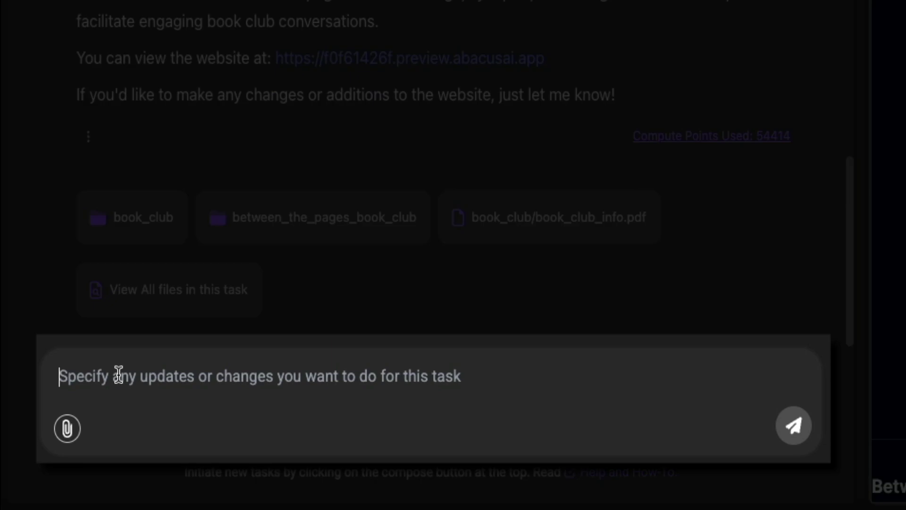
Request 10px of padding below the 'Between the Pages Book Club' homepage heading.
{"action": "type", "text": "Add 10p"}
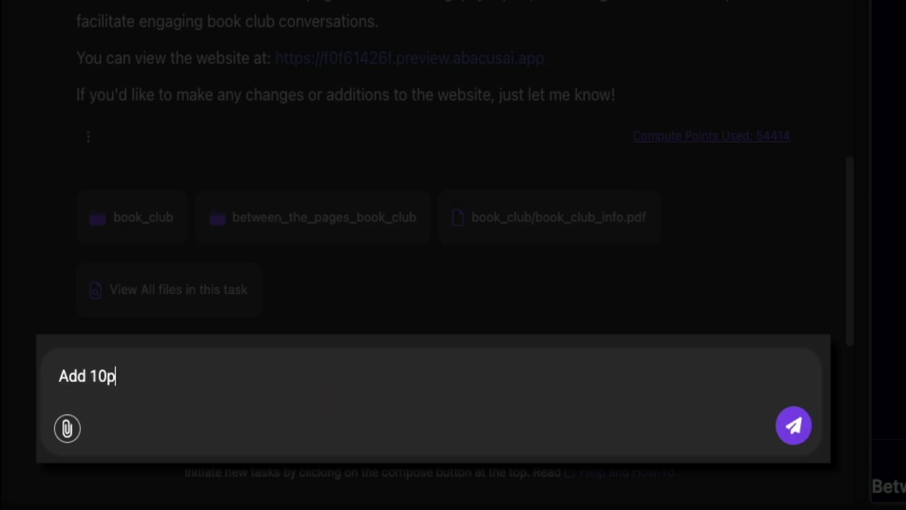
{"action": "type", "text": "x of padding below the \"Between the Pages Book Club\" heading "}
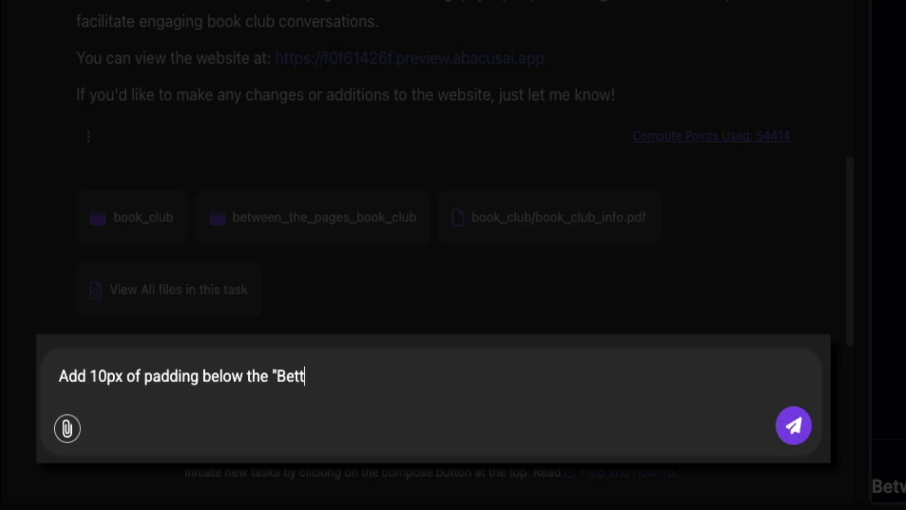
{"action": "type", "text": "on the homepage."}
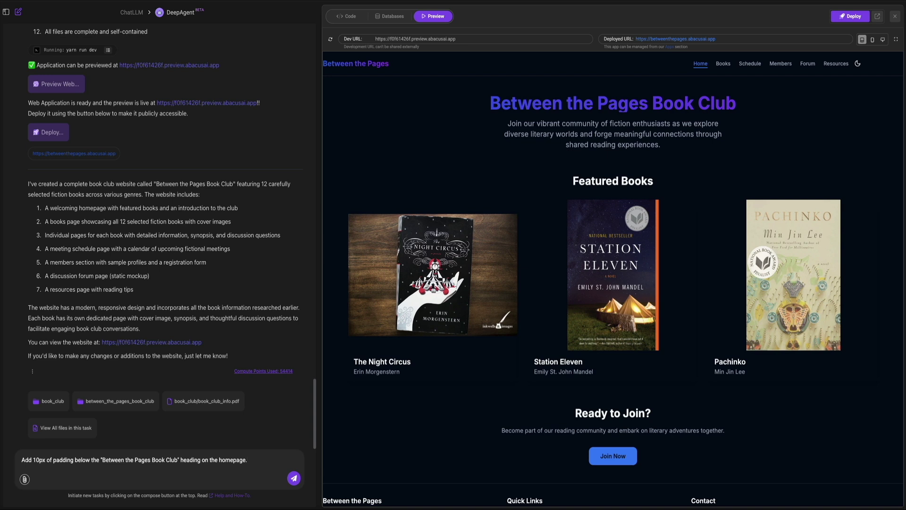
{"action": "key", "text": "Return"}
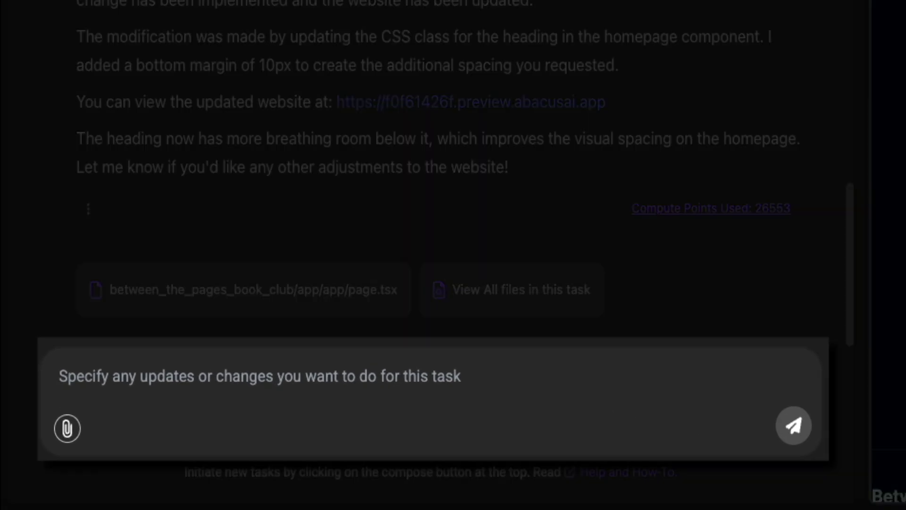
Ask the agent to add 10px left padding to the "Between the Pages" title in the navbar and footer.
{"action": "type", "text": "Add 10px of padding to the "}
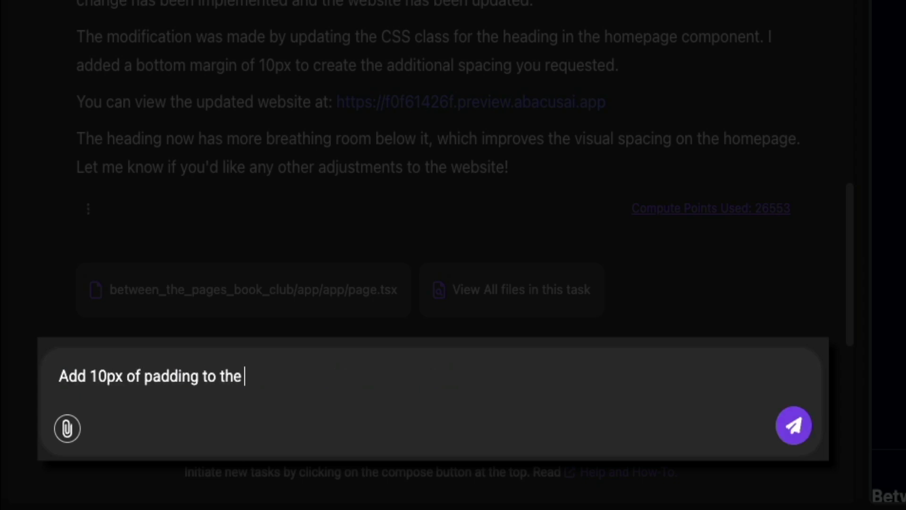
{"action": "type", "text": "left of the \"Between the Pages\" title in the "}
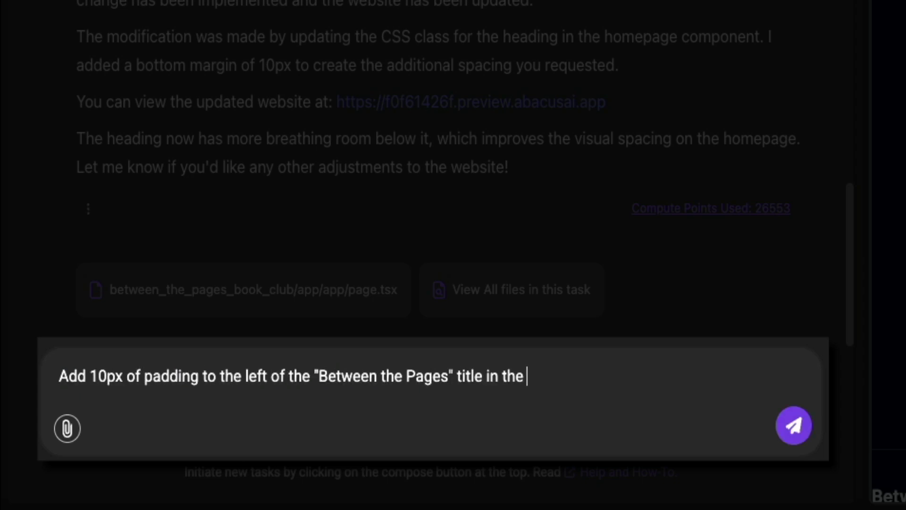
{"action": "type", "text": "navigation menu and footer."}
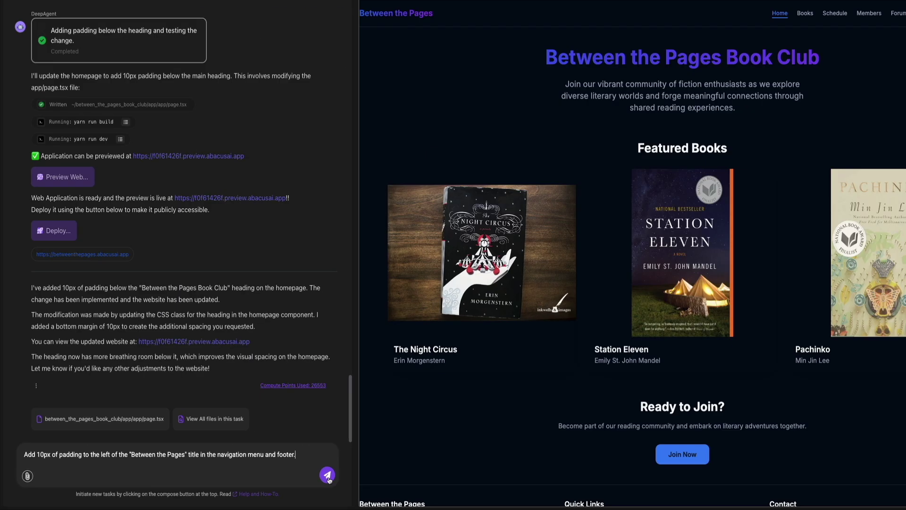
{"action": "left_click", "coordinate": [794, 425]}
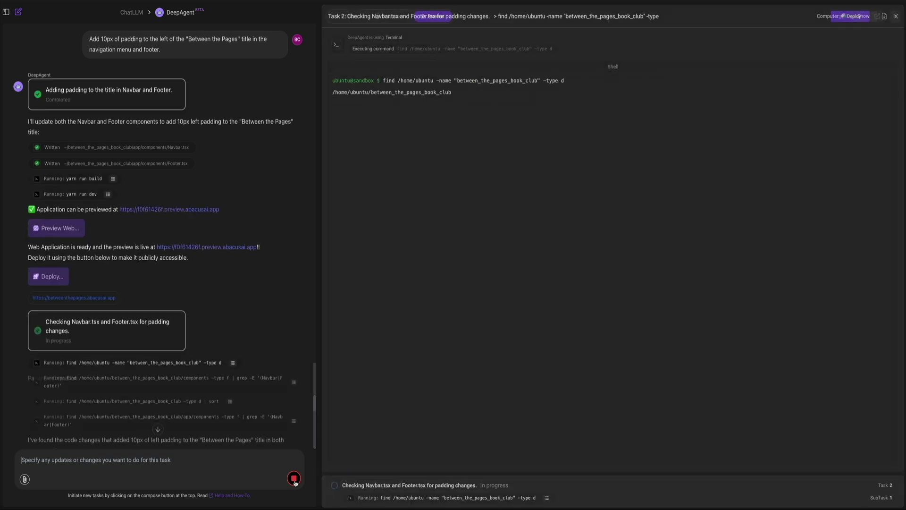
Scroll the site preview to check the padded "Between the Pages" titles in the navbar and footer.
{"action": "scroll", "coordinate": [871, 112], "scroll_direction": "down", "scroll_amount": 2}
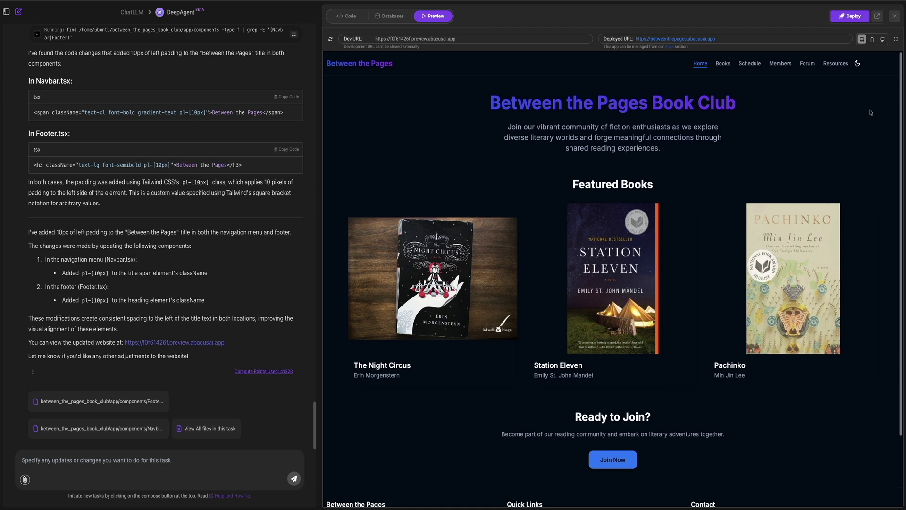
{"action": "scroll", "coordinate": [870, 112], "scroll_direction": "down", "scroll_amount": 2}
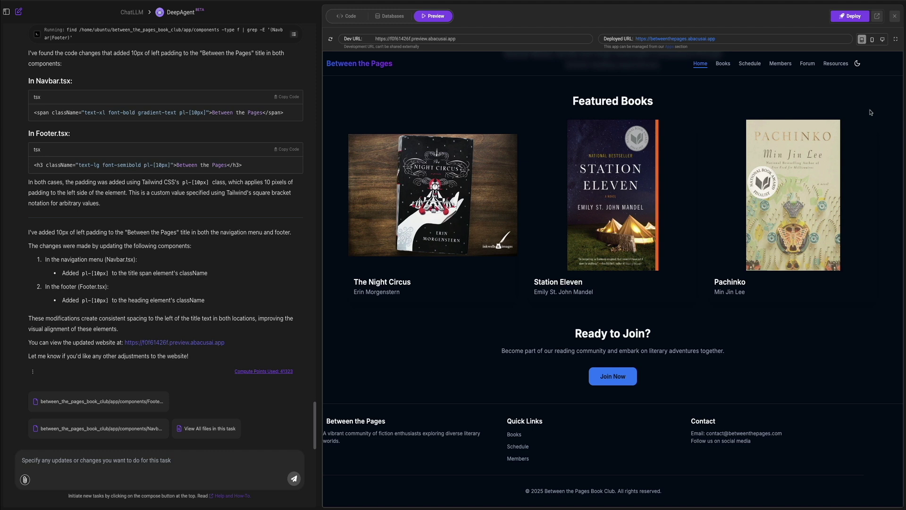
{"action": "scroll", "coordinate": [870, 112], "scroll_direction": "up", "scroll_amount": 2}
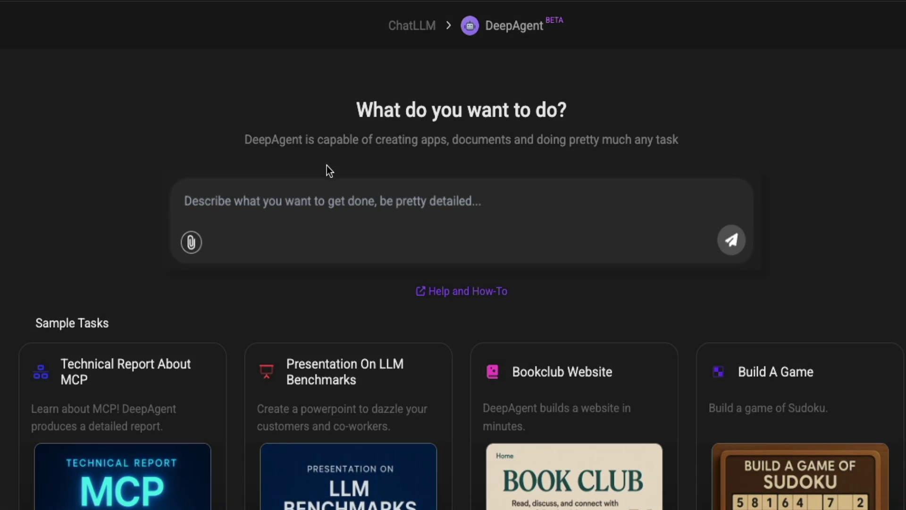
Send the request 'Create a powerpoint presentation on how to start a WordPress.org blog.'.
{"action": "left_click", "coordinate": [393, 95]}
{"action": "type", "text": "Create a powerpoint"}
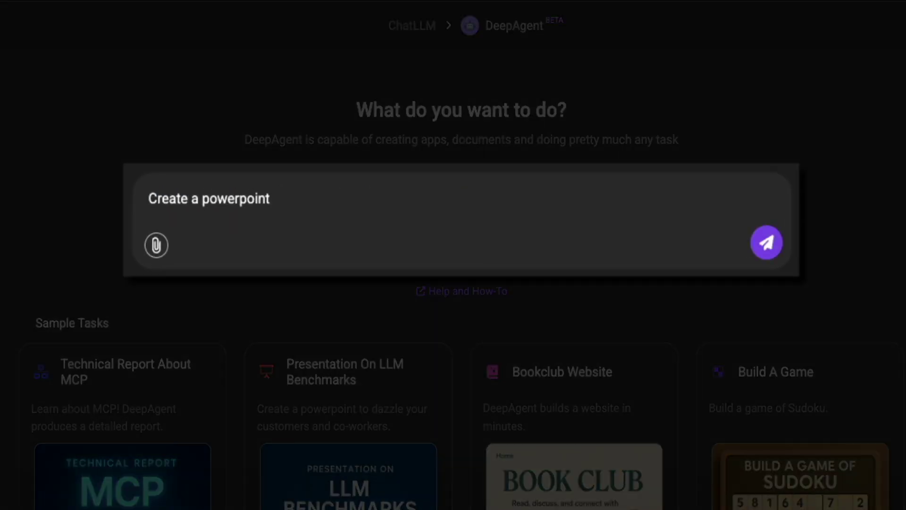
{"action": "type", "text": " presentation on how to start a WordPress.org blog."}
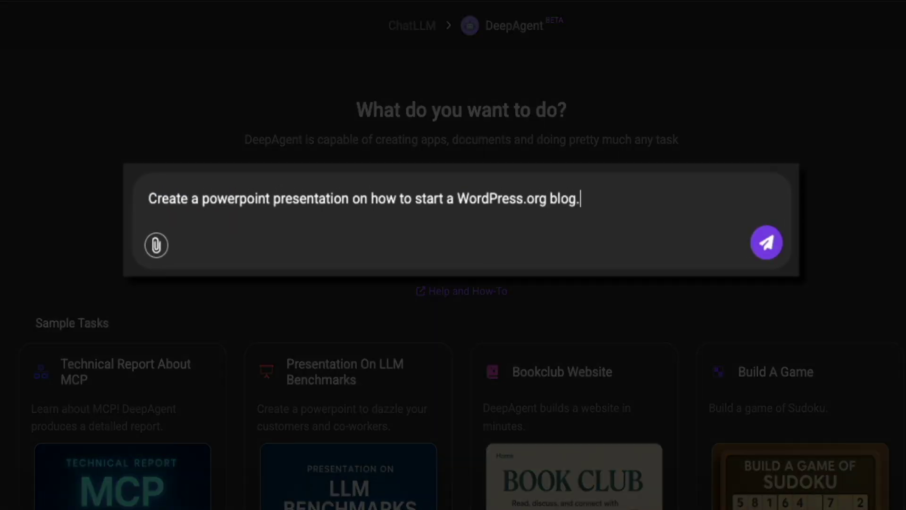
{"action": "left_click", "coordinate": [770, 251]}
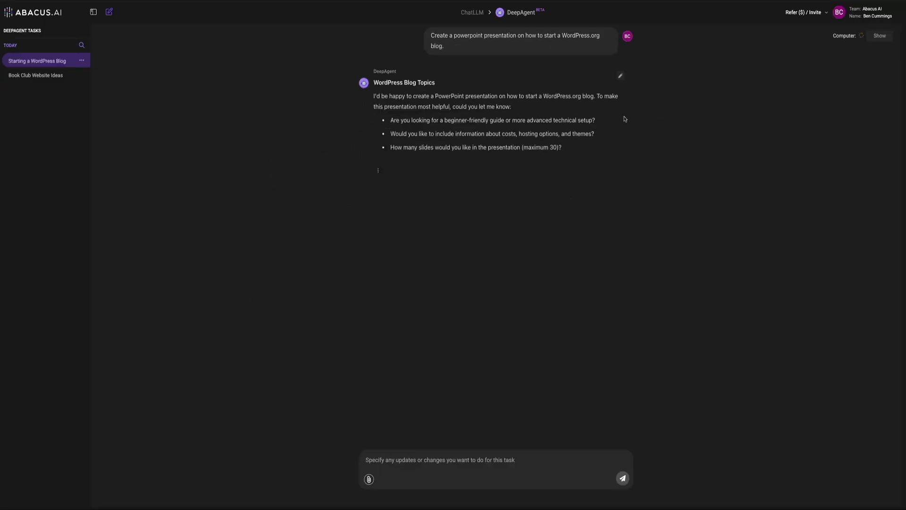
Answer the three questions with '1. Beginner-friendly', '2. Yes', '3. 10', then review the outline.
{"action": "type", "text": "1. Beginner-friendly"}
{"action": "key", "text": "shift+Return"}
{"action": "type", "text": "2. Yes"}
{"action": "key", "text": "shift+Return"}
{"action": "type", "text": "3. 10"}
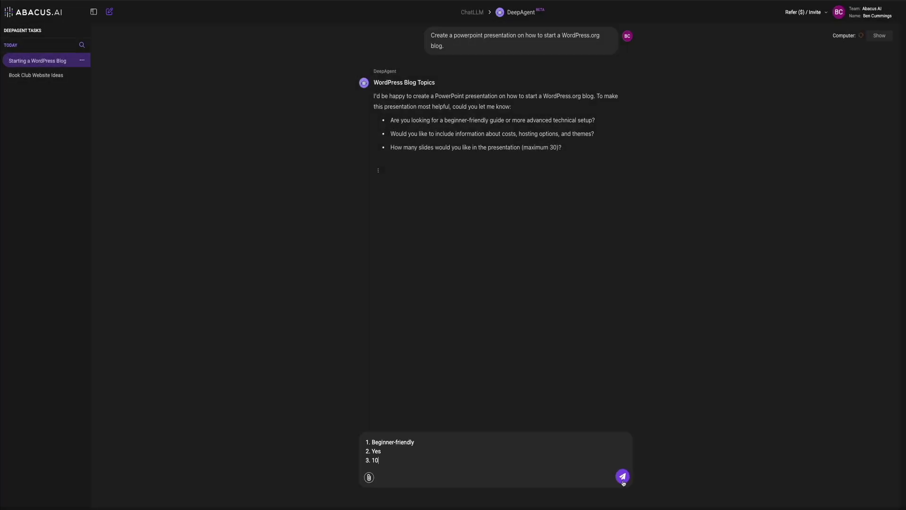
{"action": "left_click", "coordinate": [623, 478]}
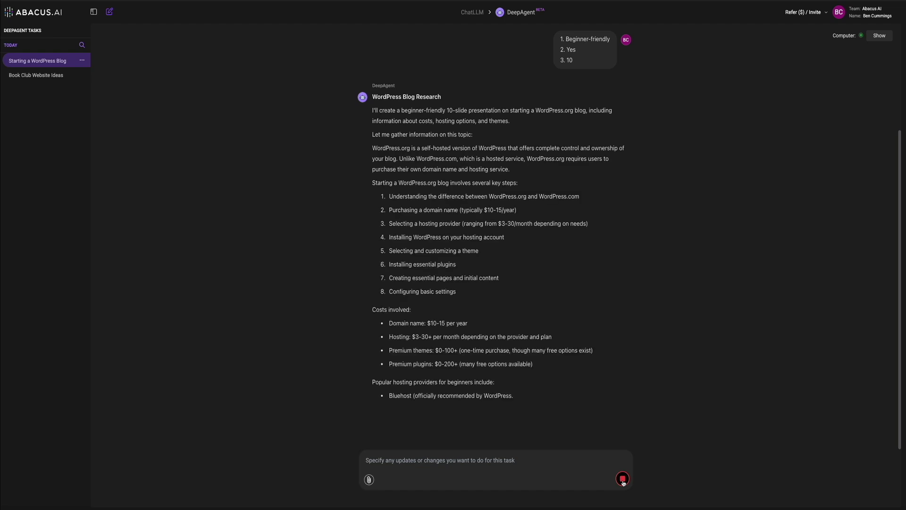
{"action": "scroll", "coordinate": [602, 382], "scroll_direction": "down", "scroll_amount": 6}
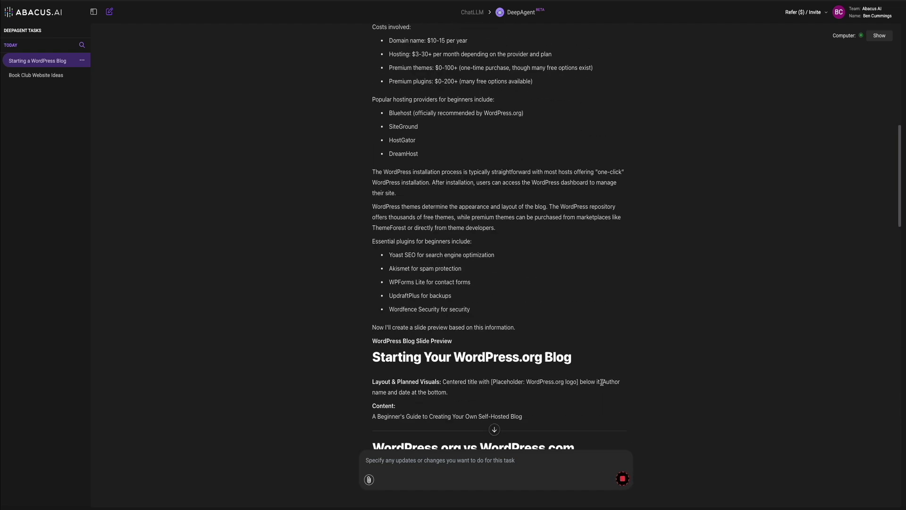
{"action": "scroll", "coordinate": [602, 382], "scroll_direction": "down", "scroll_amount": 20}
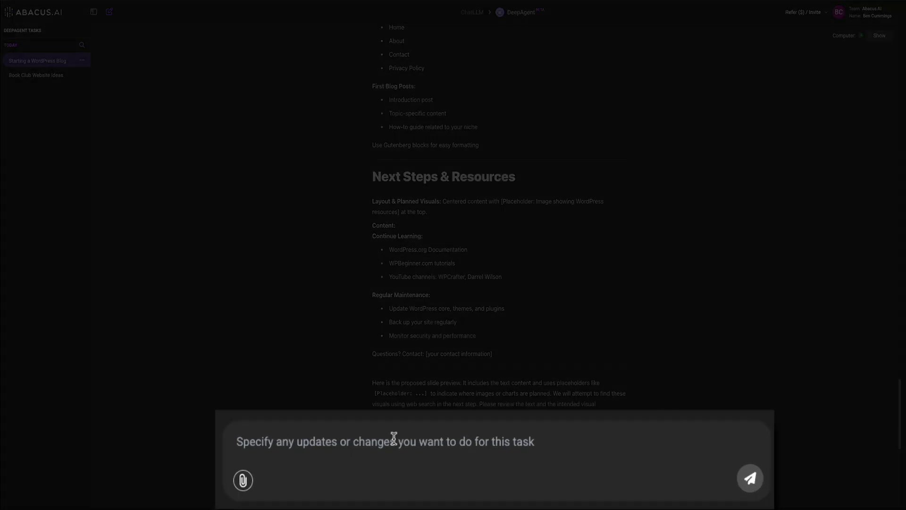
Approve the proposed slide outline by replying 'Yes'.
{"action": "left_click", "coordinate": [354, 435]}
{"action": "type", "text": "Yes"}
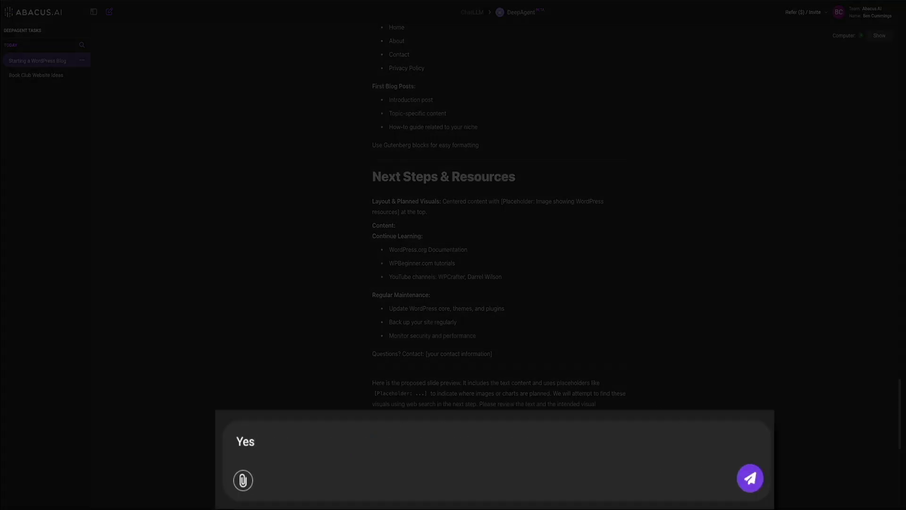
{"action": "key", "text": "Return"}
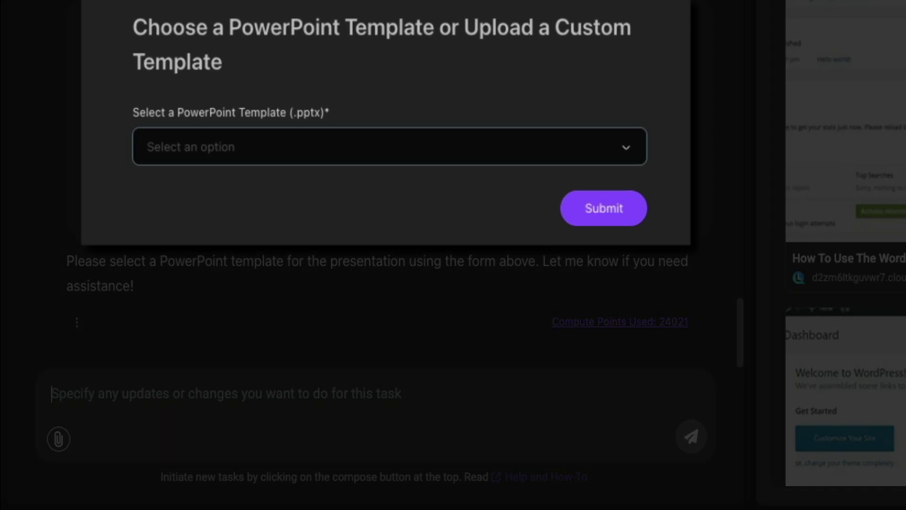
Choose the Modern PowerPoint template and submit it to generate the deck.
{"action": "left_click", "coordinate": [633, 144]}
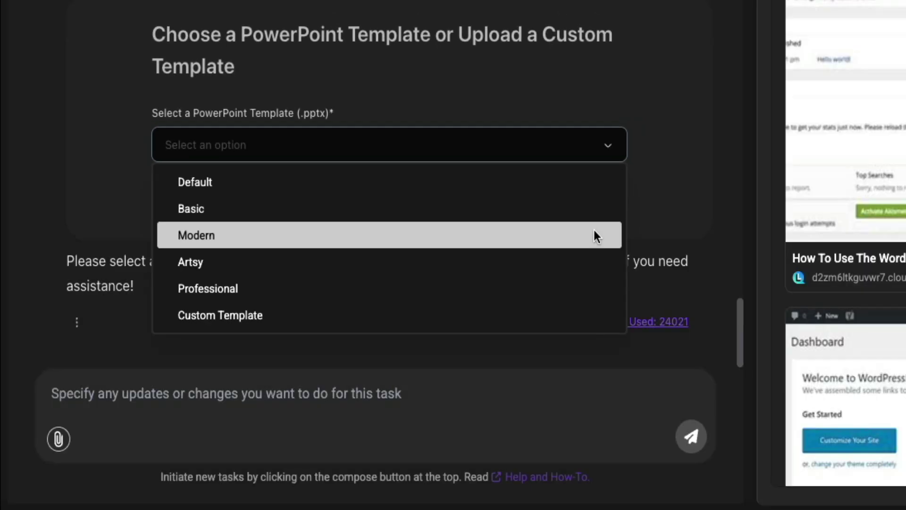
{"action": "left_click", "coordinate": [594, 231]}
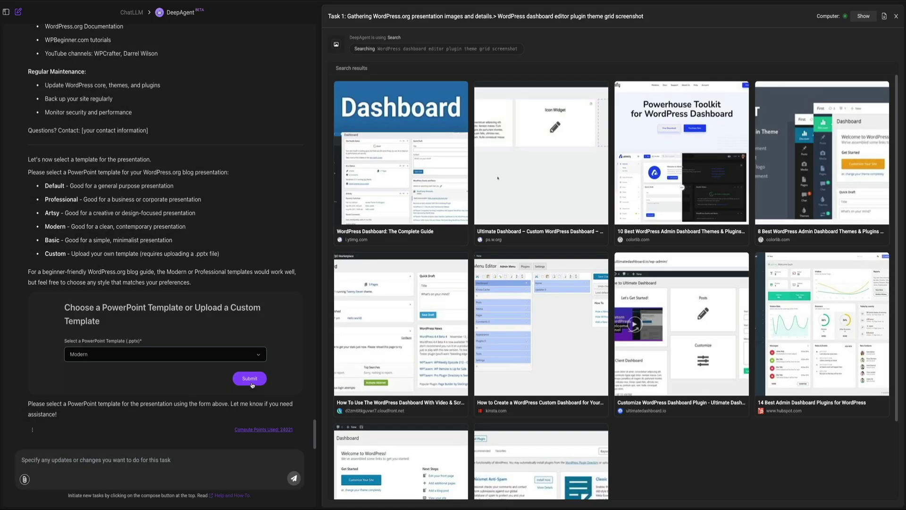
{"action": "left_click", "coordinate": [250, 379]}
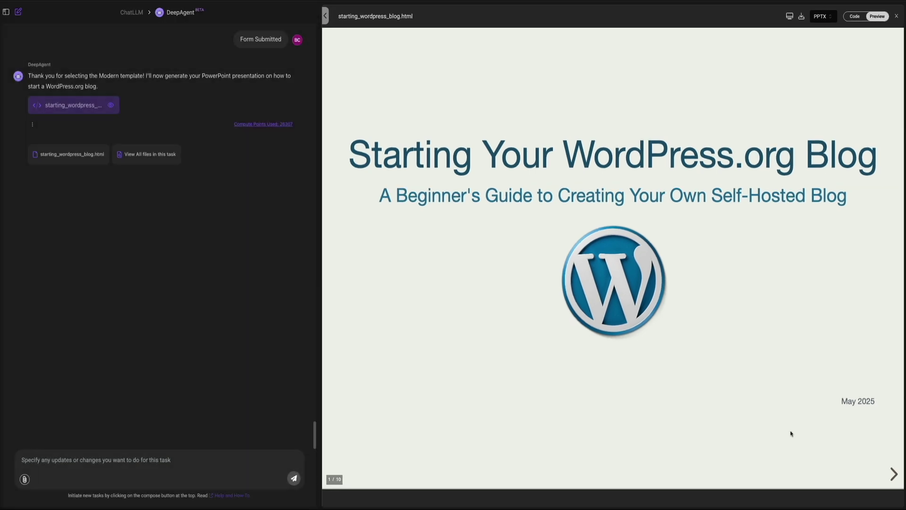
{"action": "left_click", "coordinate": [893, 474]}
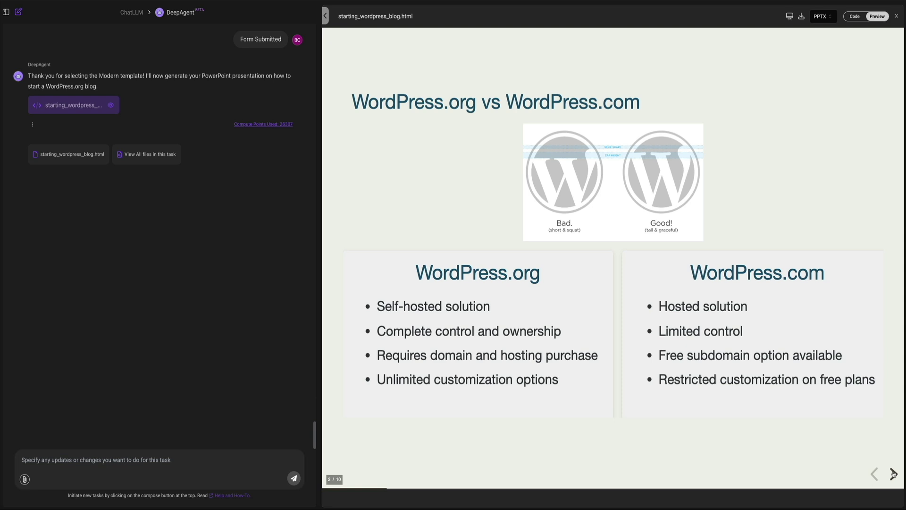
{"action": "left_click", "coordinate": [893, 474]}
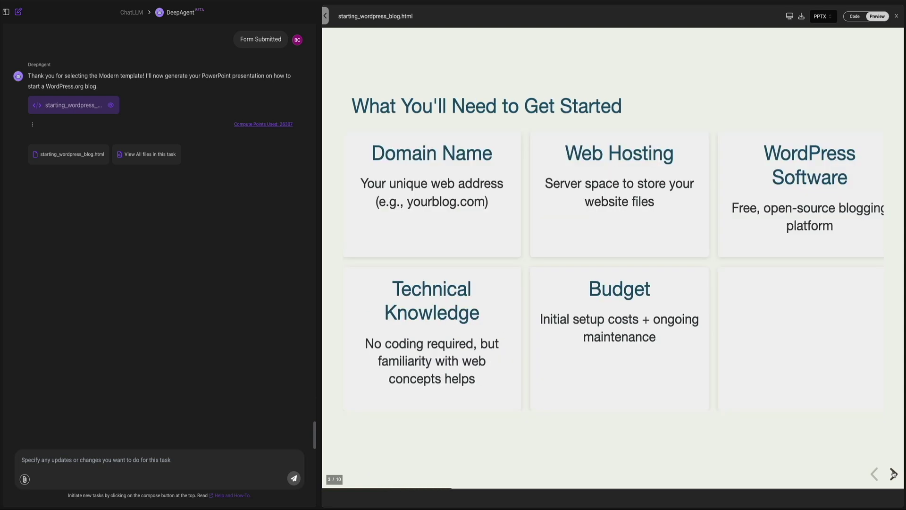
{"action": "left_click", "coordinate": [893, 473]}
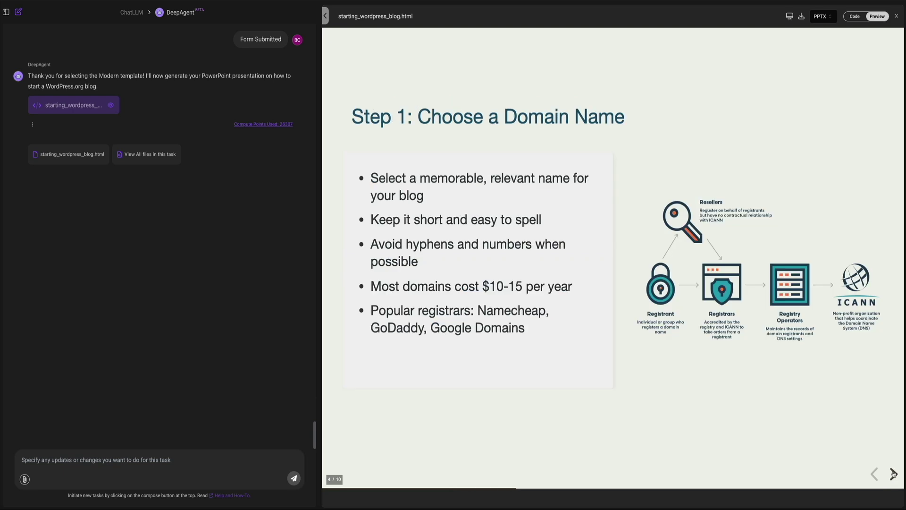
{"action": "left_click", "coordinate": [894, 473]}
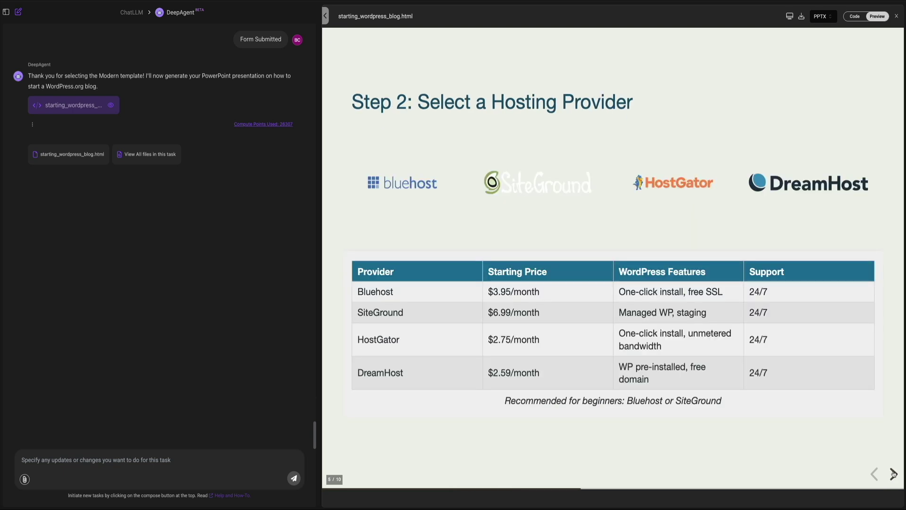
{"action": "left_click", "coordinate": [893, 474]}
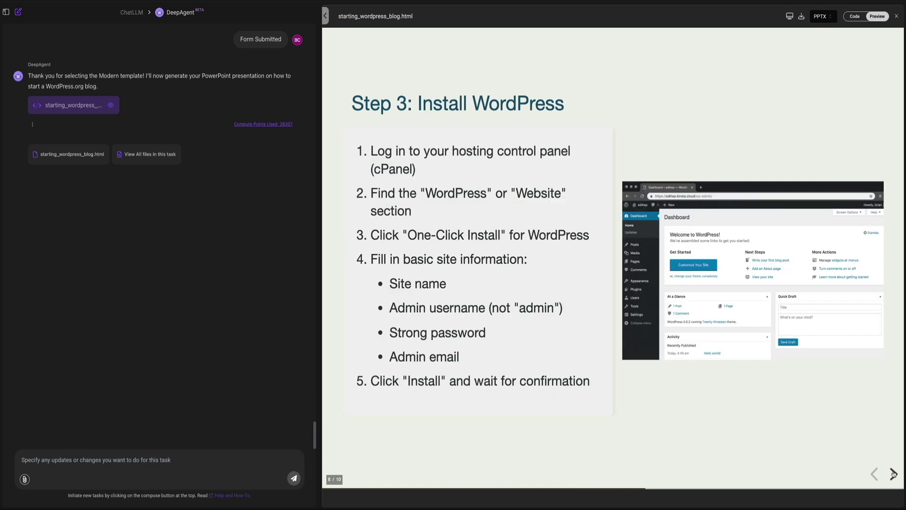
{"action": "left_click", "coordinate": [893, 474]}
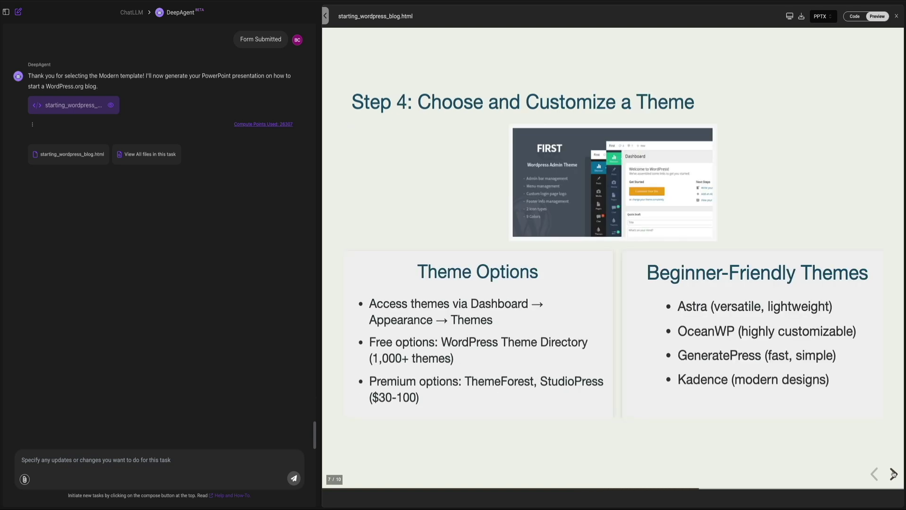
{"action": "left_click", "coordinate": [893, 473]}
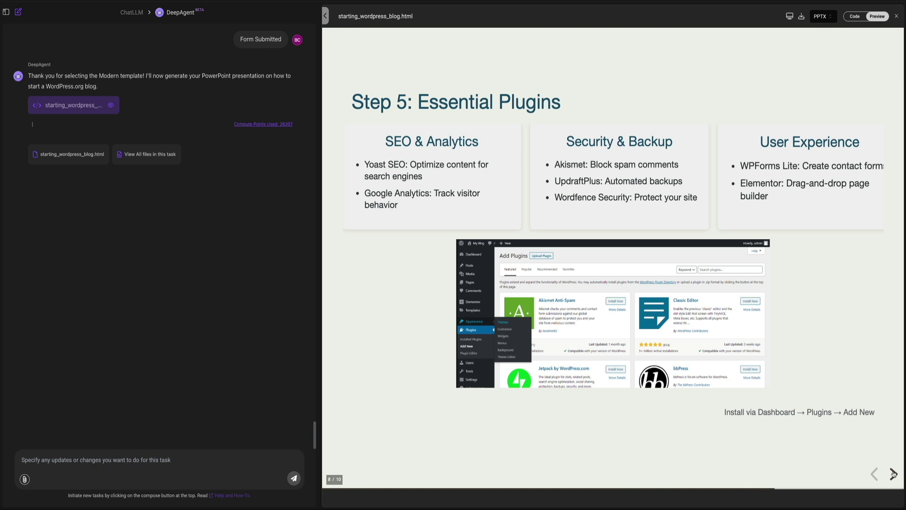
{"action": "left_click", "coordinate": [893, 474]}
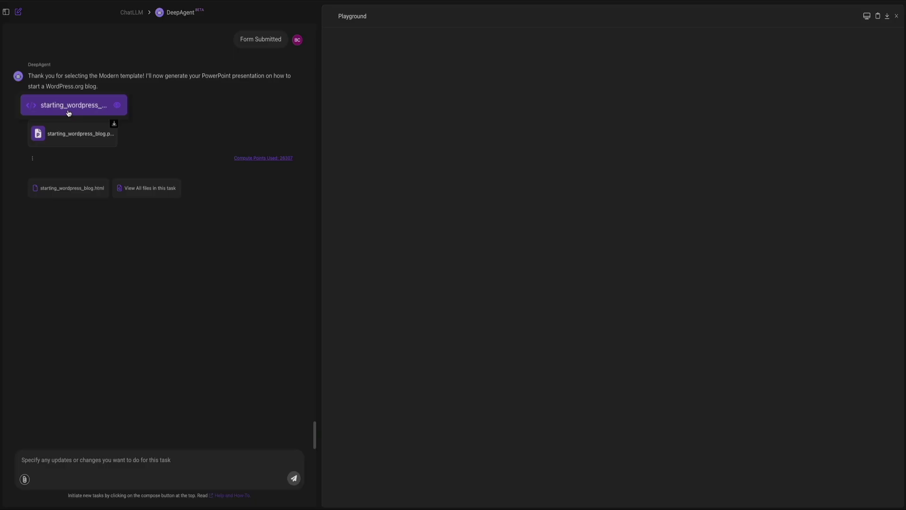
Reopen the starting_wordpress_blog.html preview from its HTML artifact chip in the chat.
{"action": "left_click", "coordinate": [69, 111]}
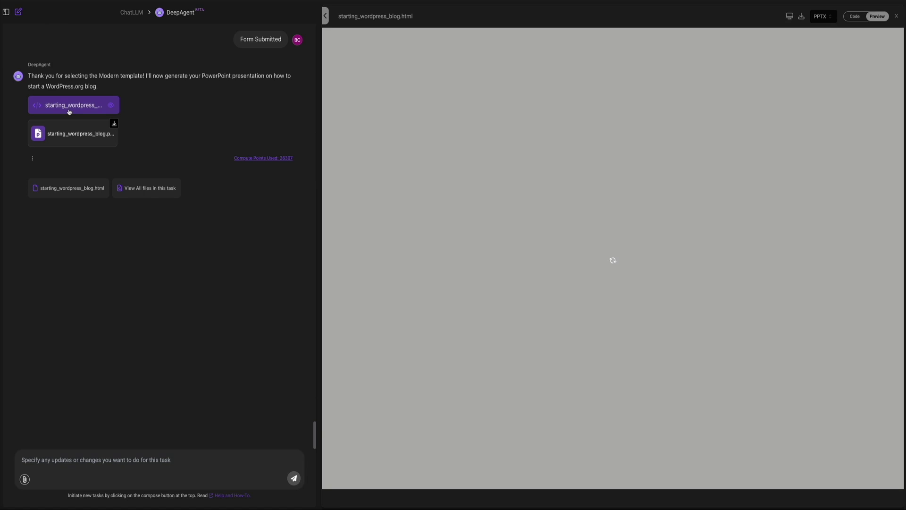